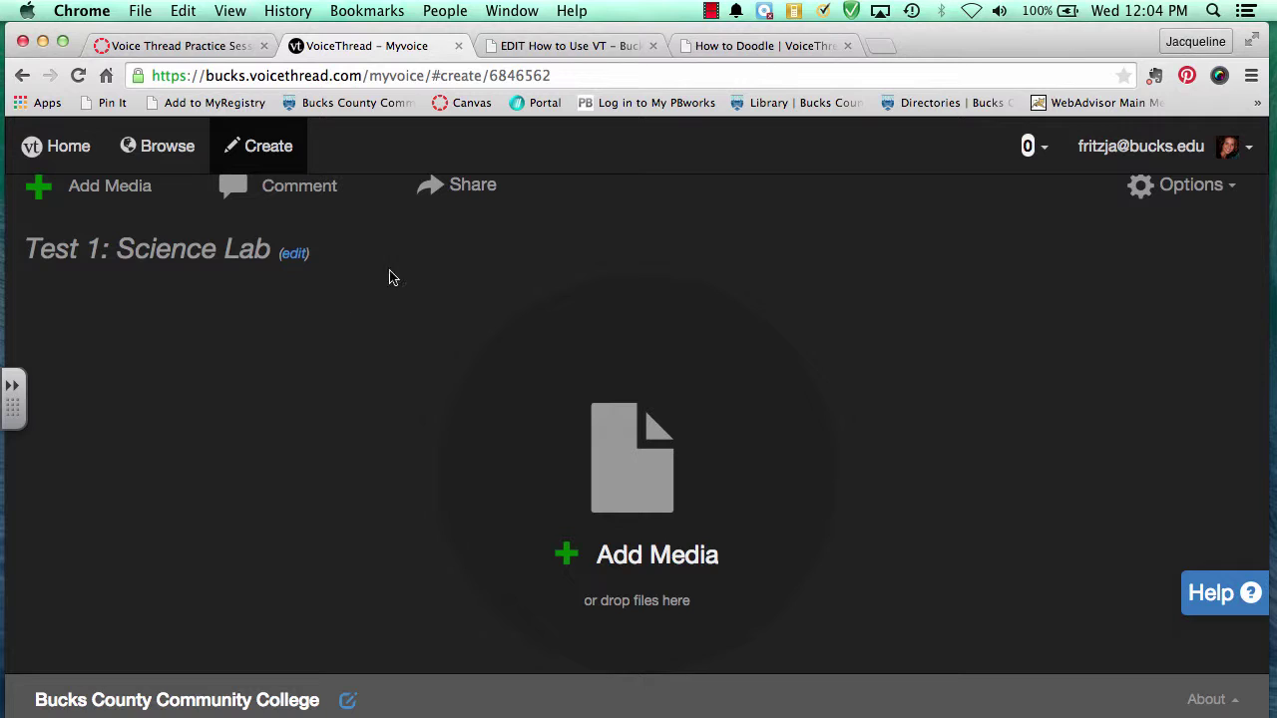
Add the selected floor plan screenshot from the desktop to the VoiceThread, narrowing the browser window to reach it and widening it again.
left_click(267, 150)
left_click_drag(1267, 704, 1023, 628)
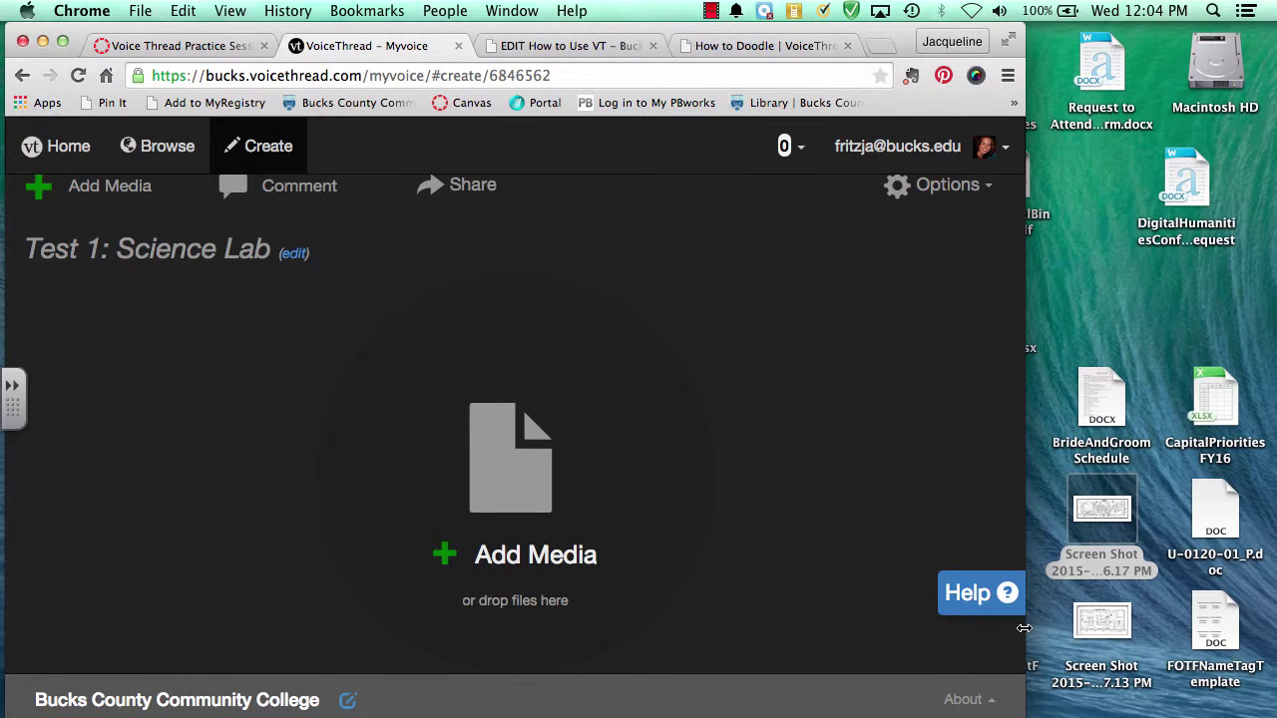
left_click(1102, 505)
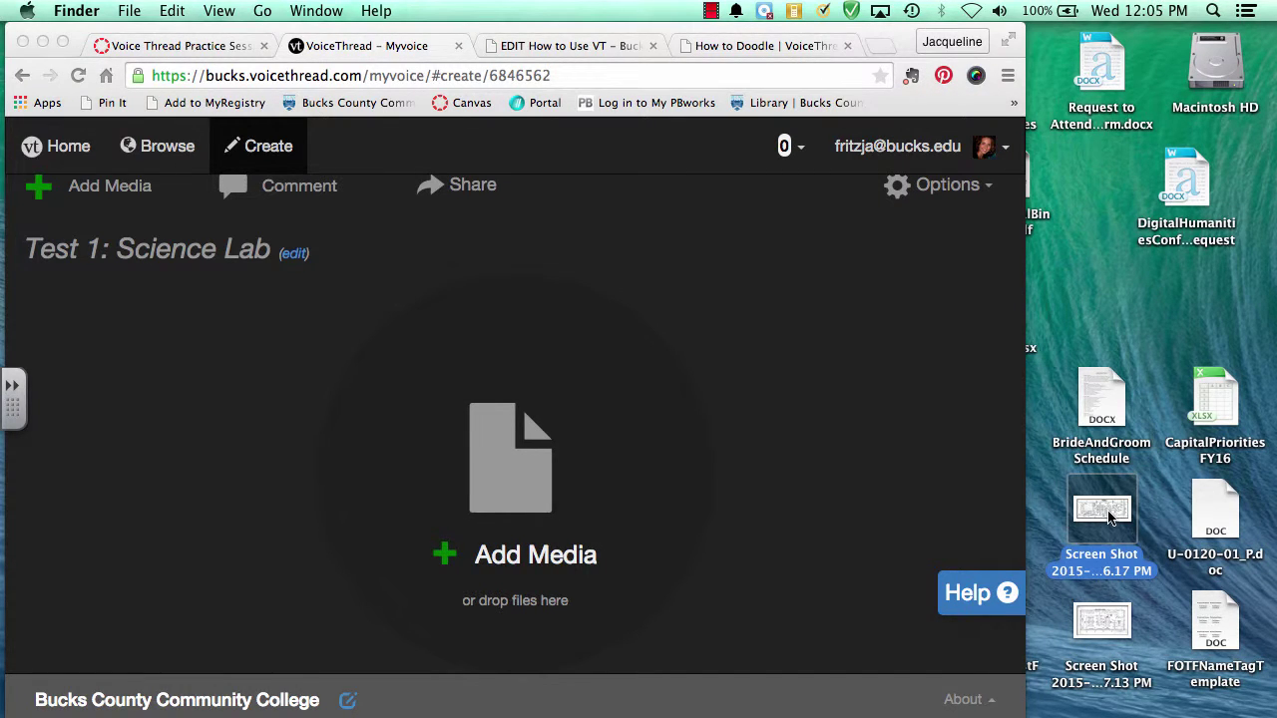
left_click_drag(1109, 516, 553, 452)
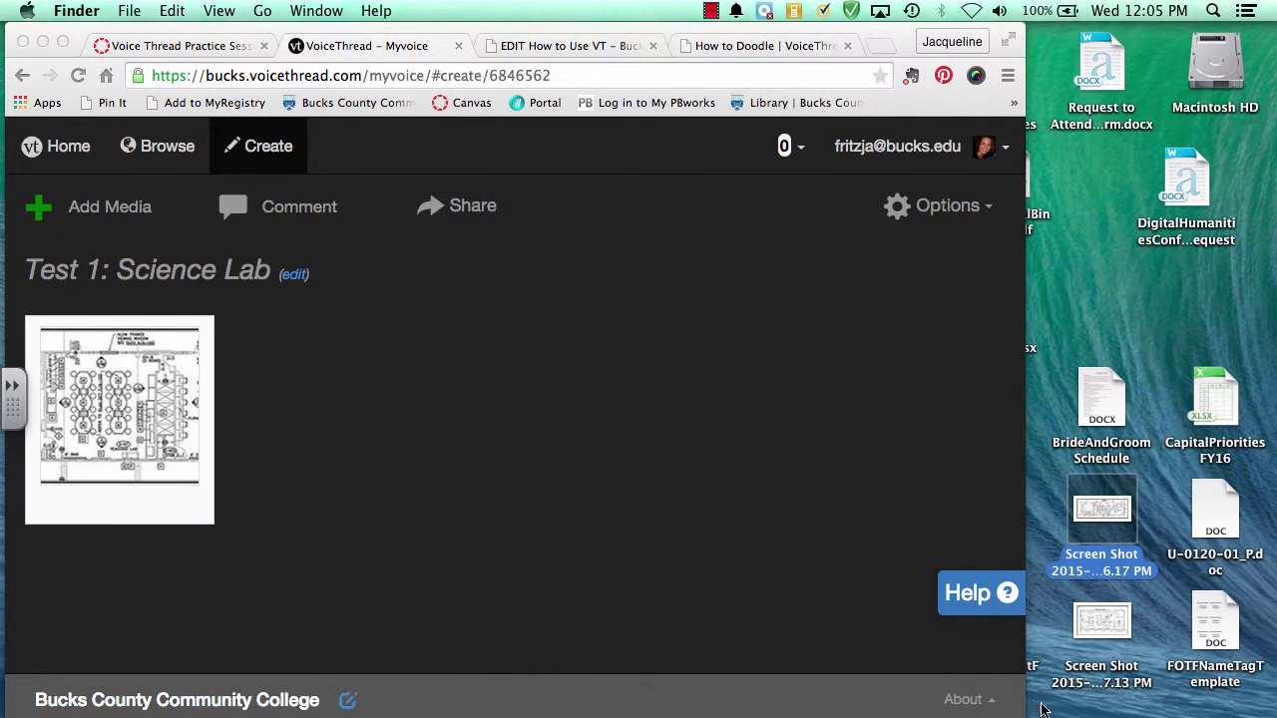
left_click(1023, 704)
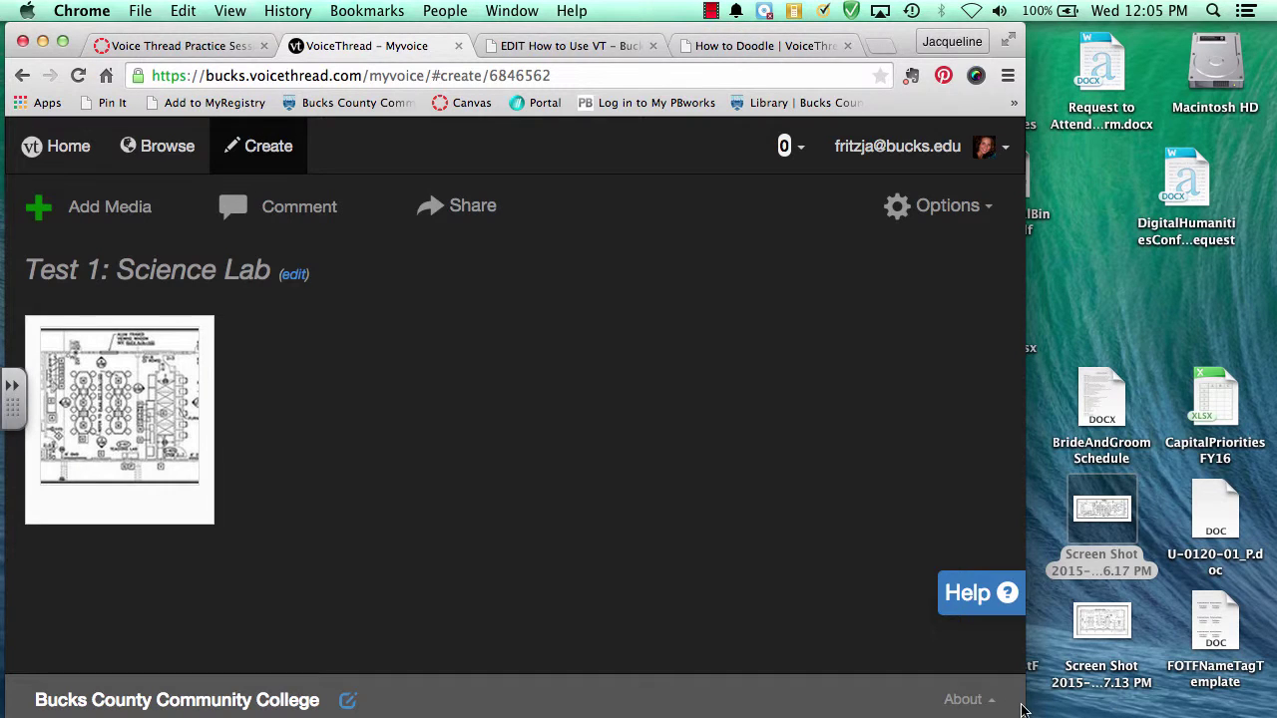
left_click_drag(1025, 710, 1268, 689)
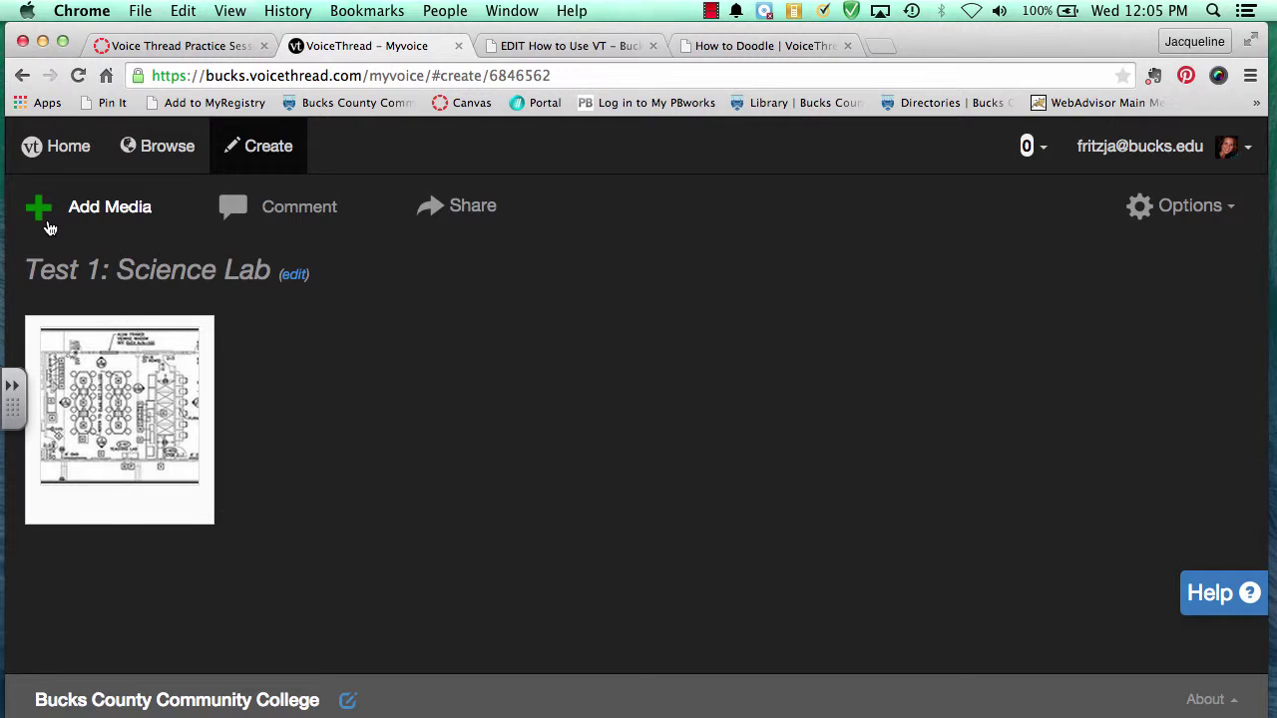
Search the Flickr media source for "classroom science lab".
left_click(89, 212)
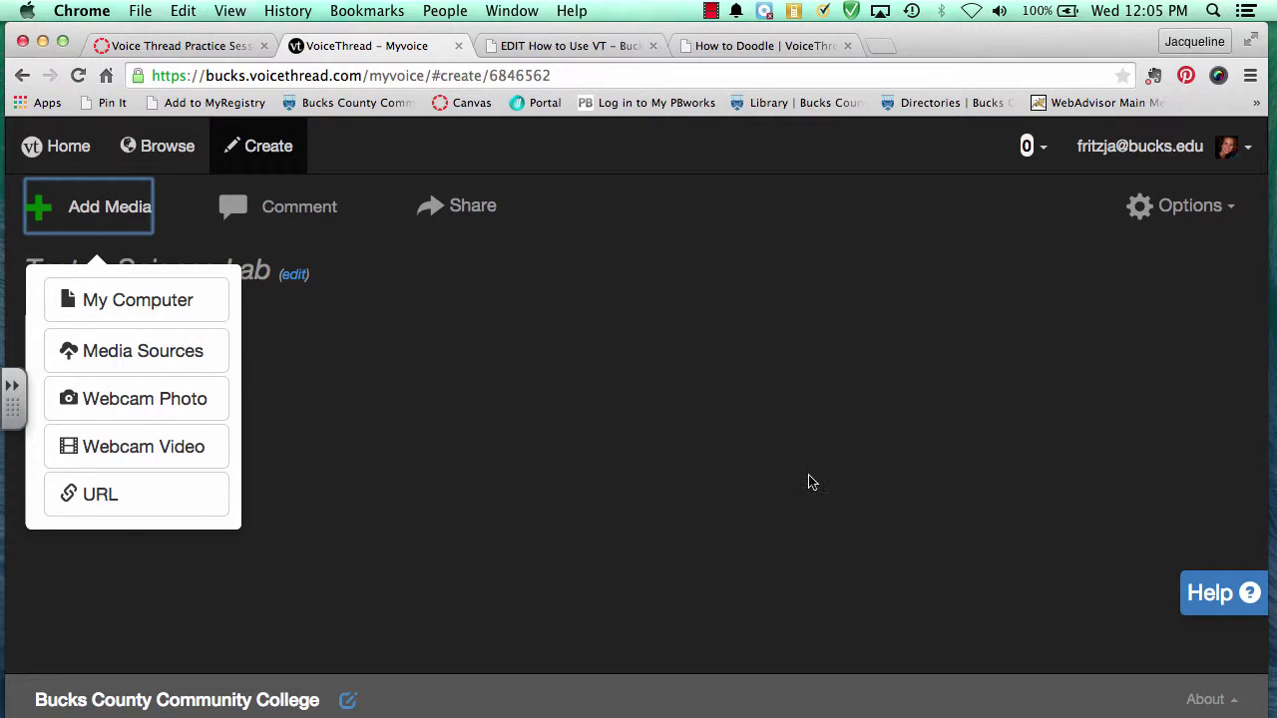
left_click(130, 354)
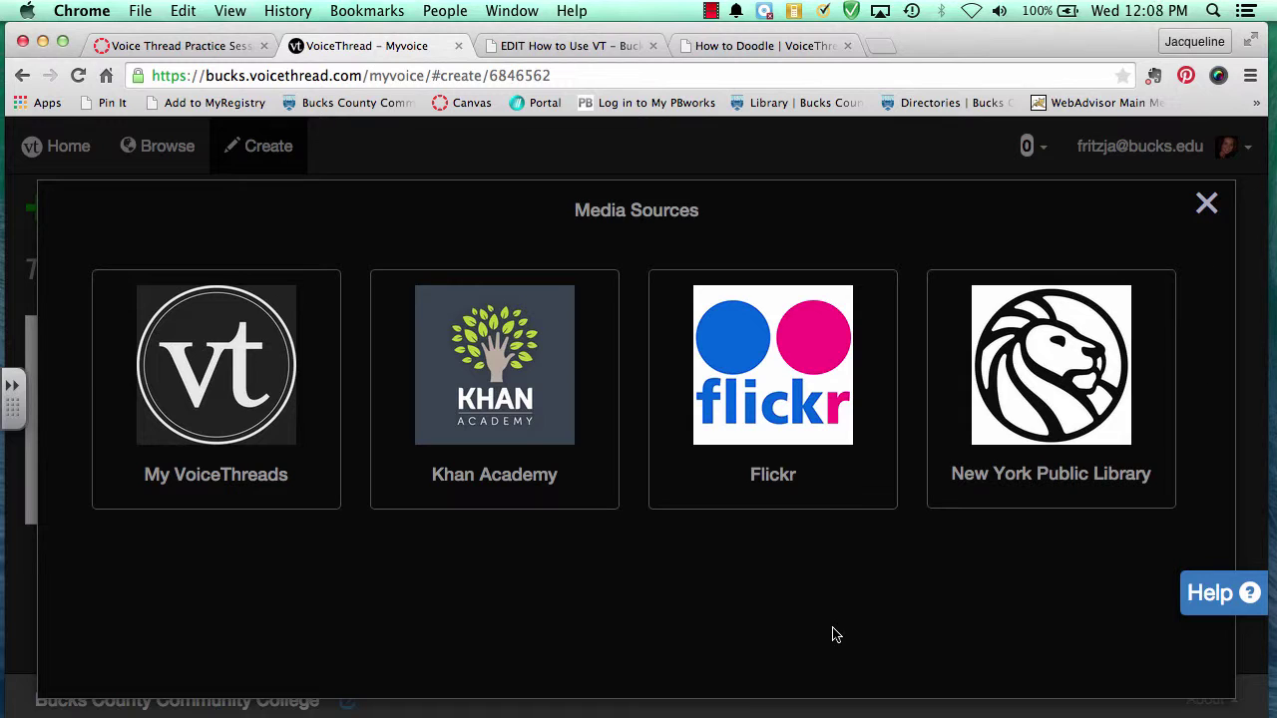
left_click(805, 452)
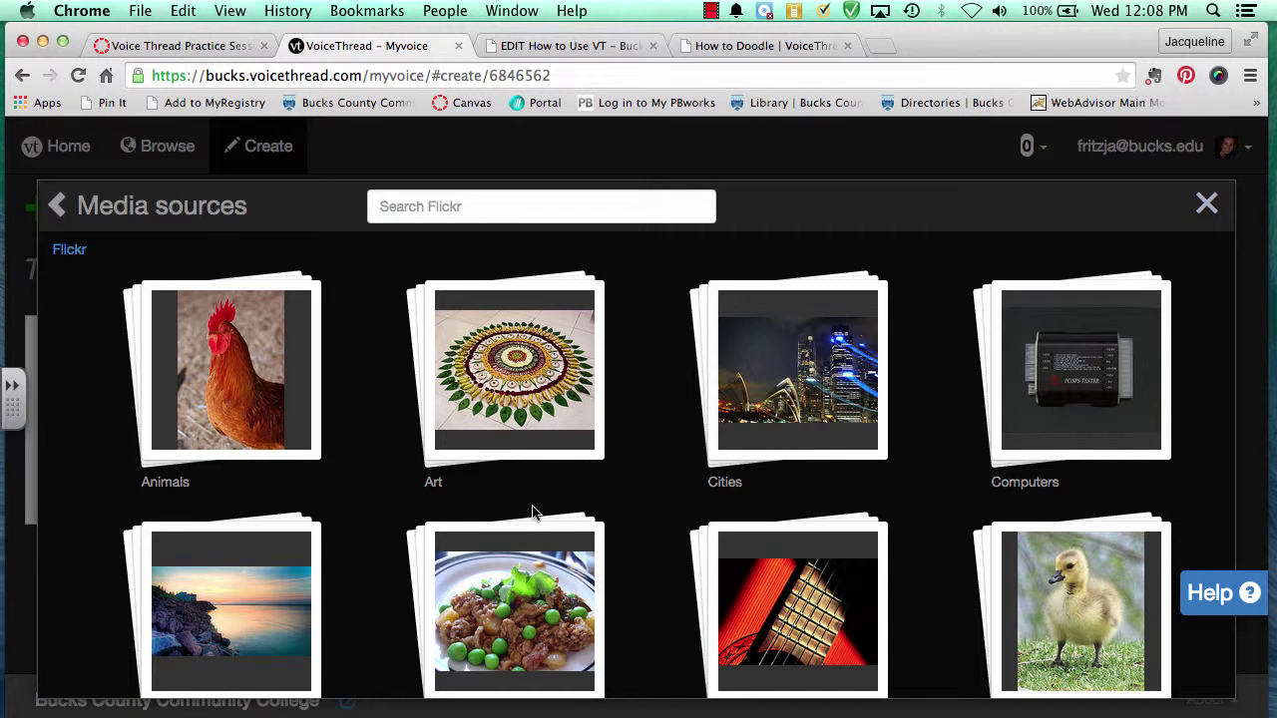
left_click(425, 206)
type("clas")
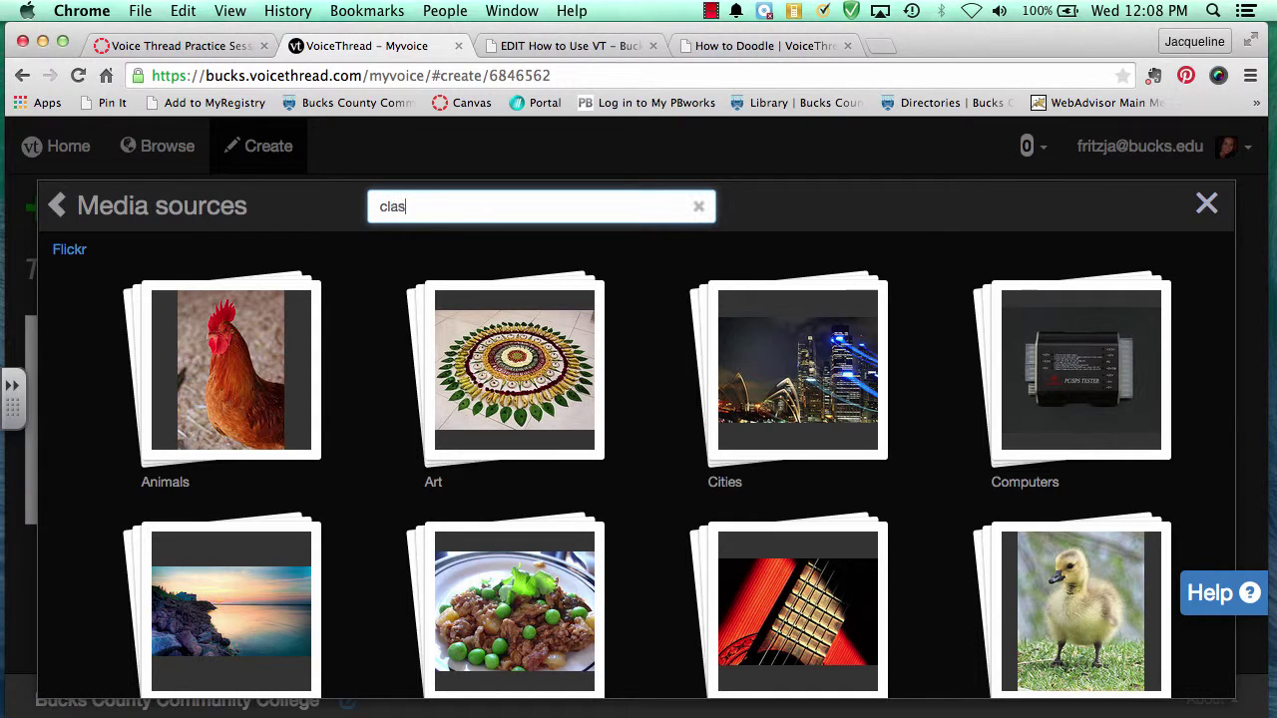
type("sroom science lab")
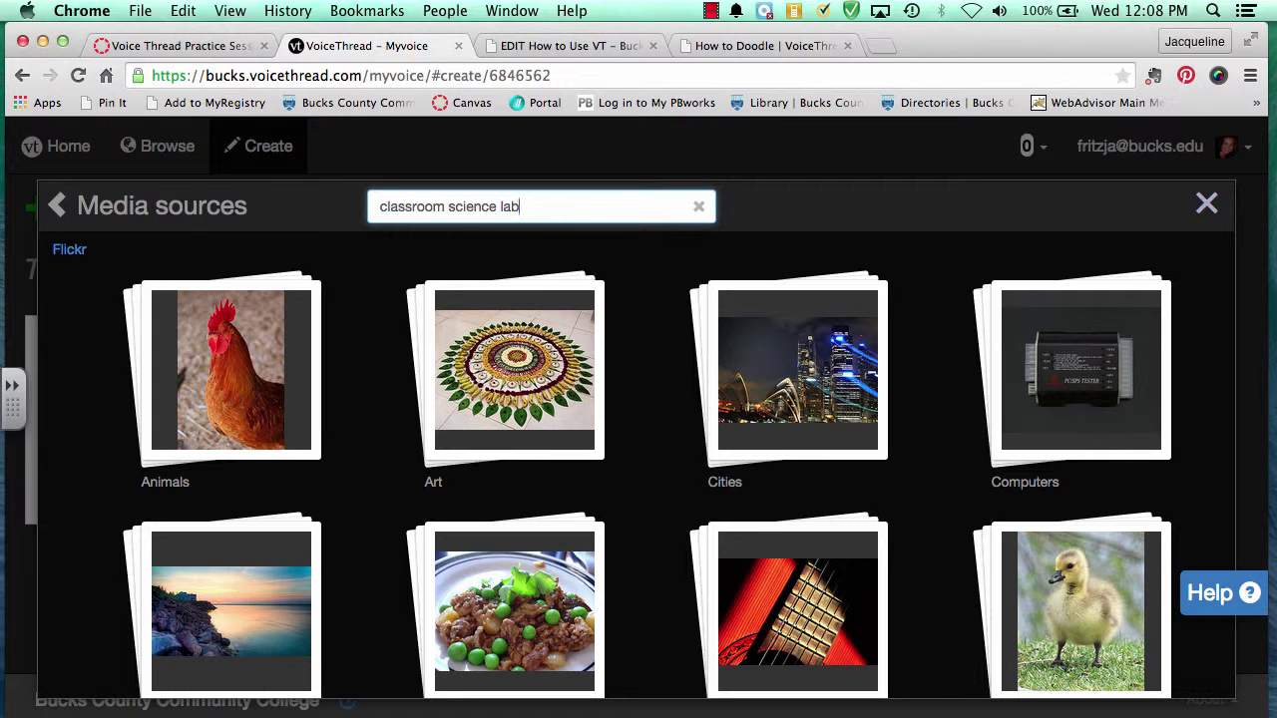
key("Return")
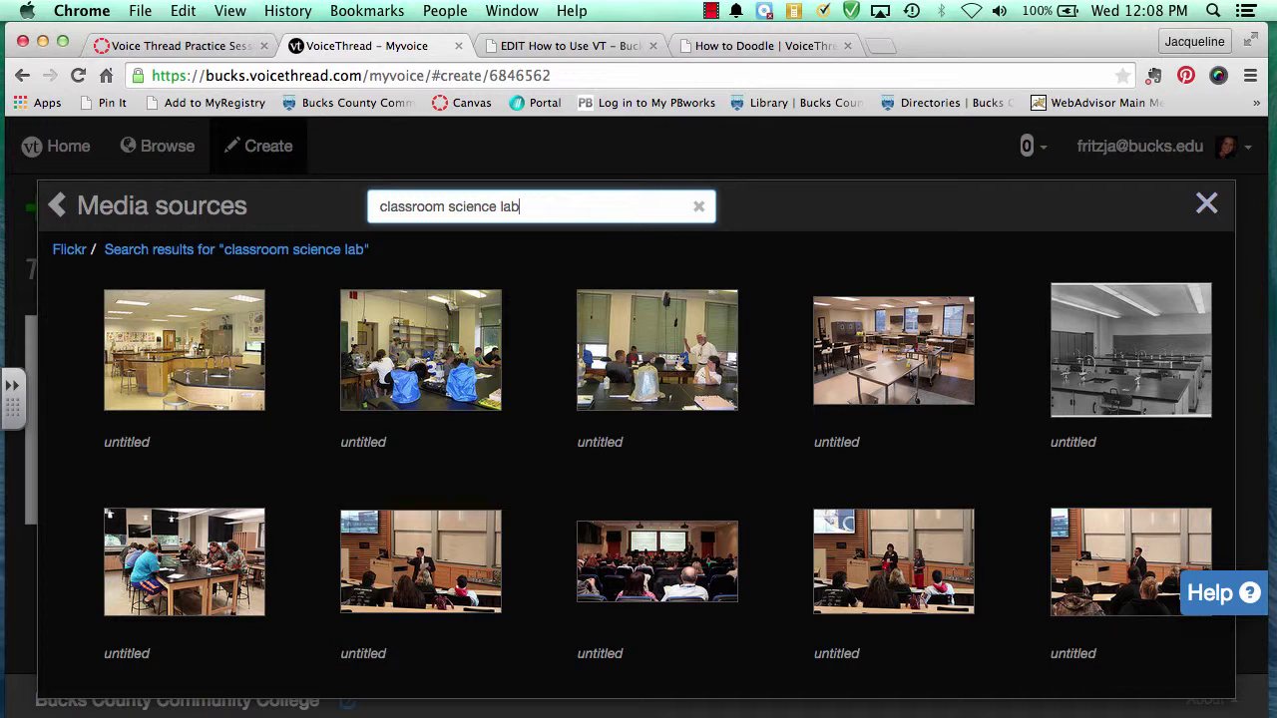
Preview the Flickr photo of students seated around the black lab table and import it into the VoiceThread.
left_click(183, 582)
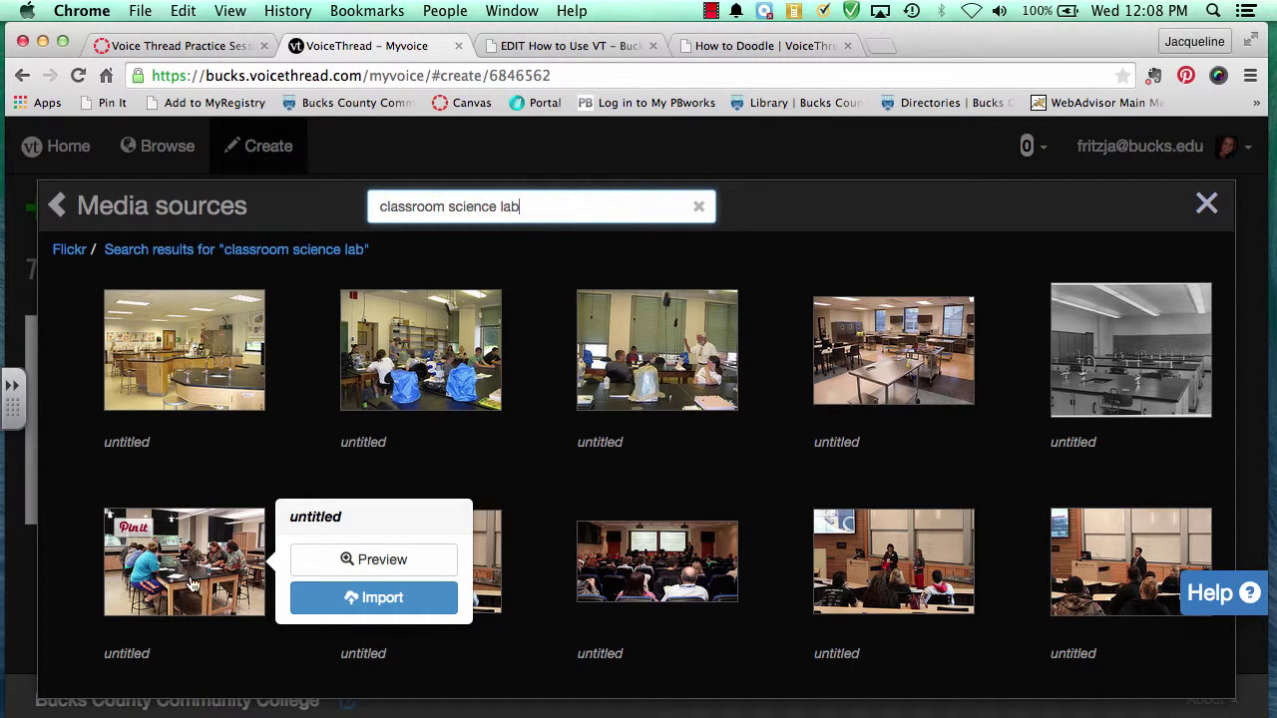
left_click(339, 559)
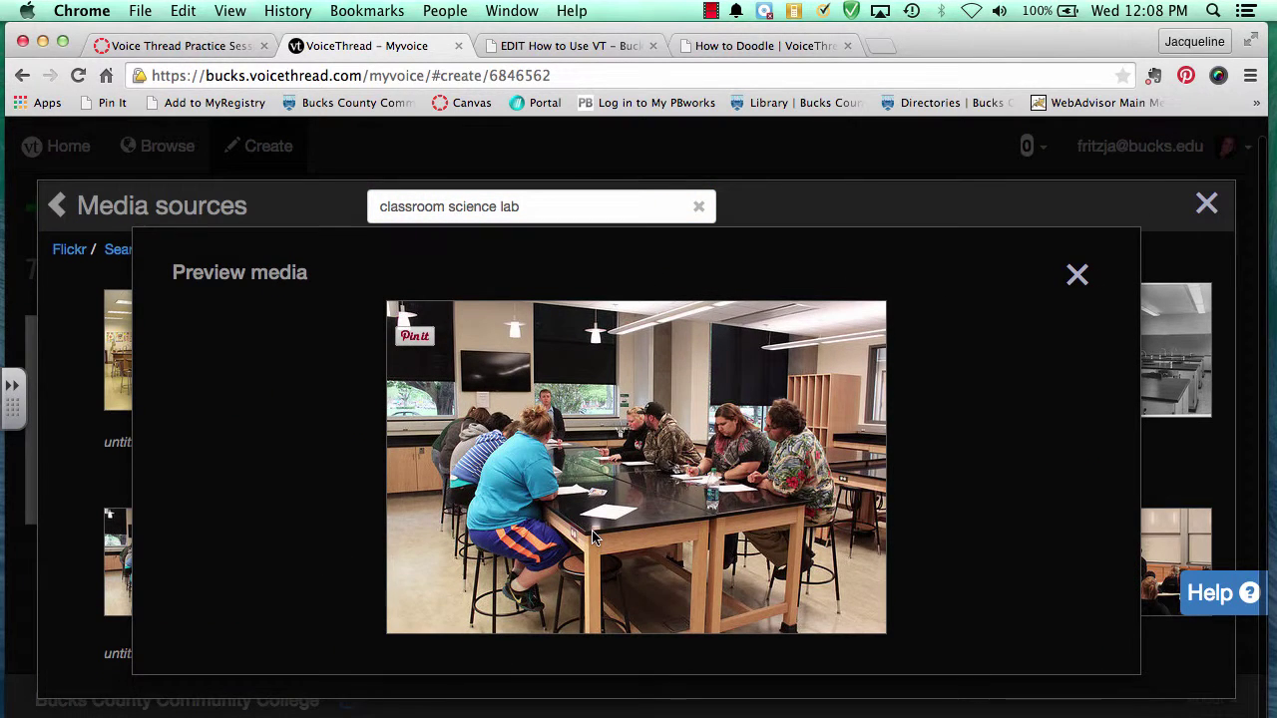
left_click(1078, 284)
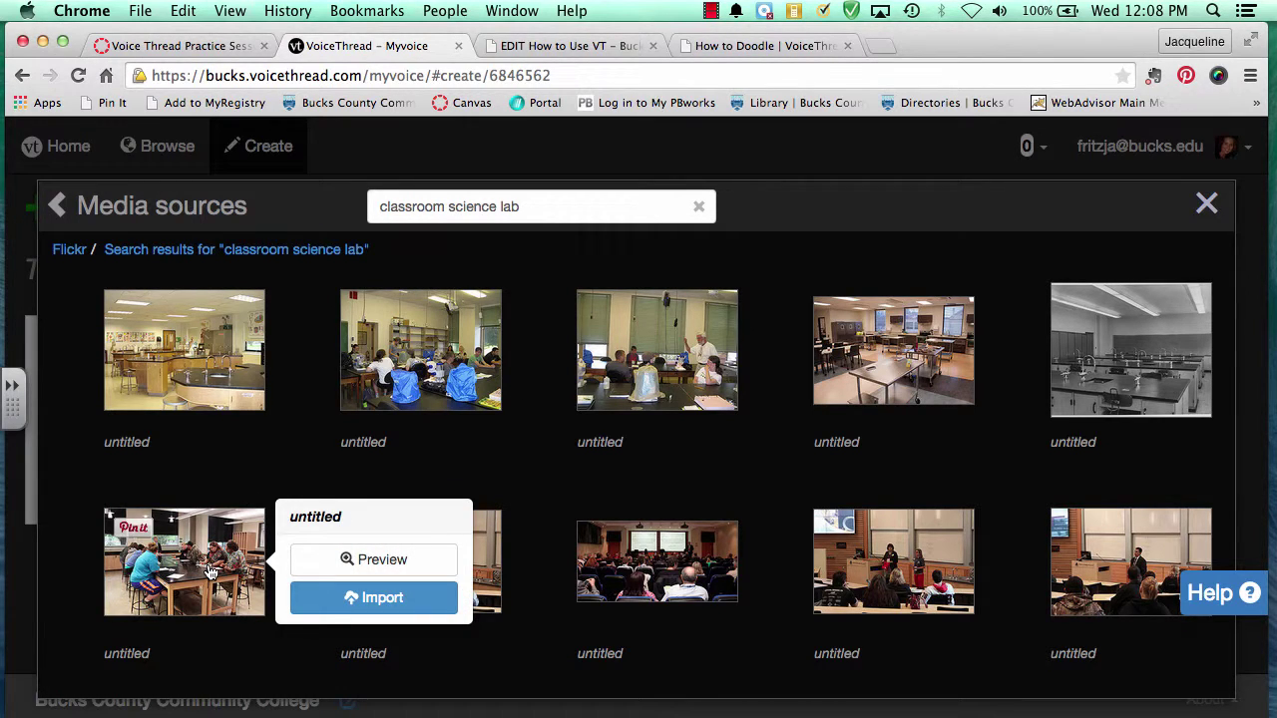
left_click(382, 601)
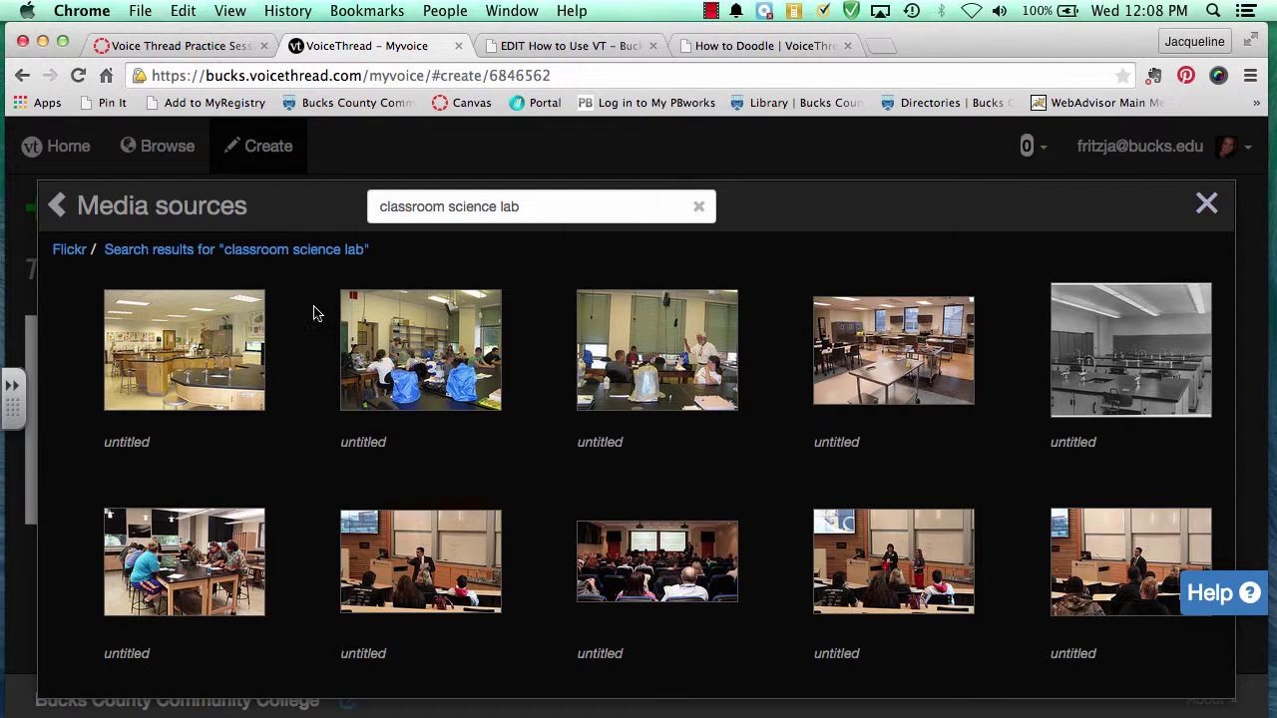
View the New York Public Library collections among the media sources and close the media browser.
left_click(172, 219)
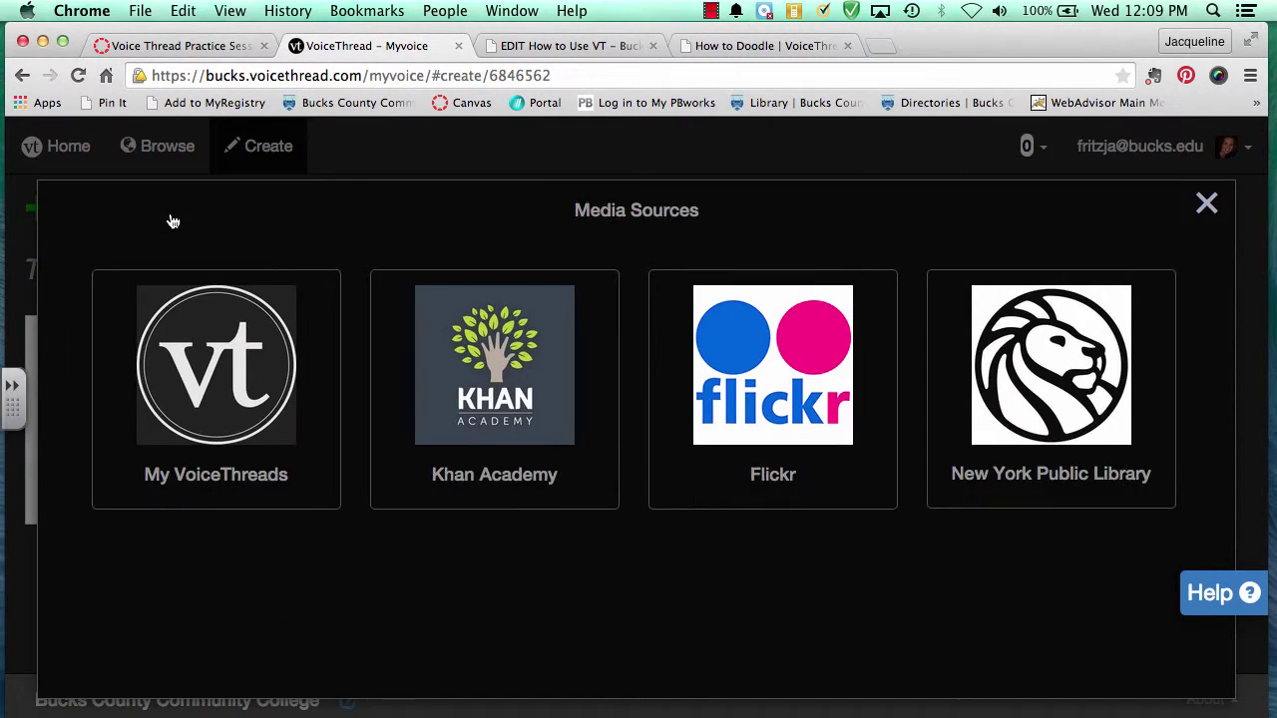
left_click(1035, 354)
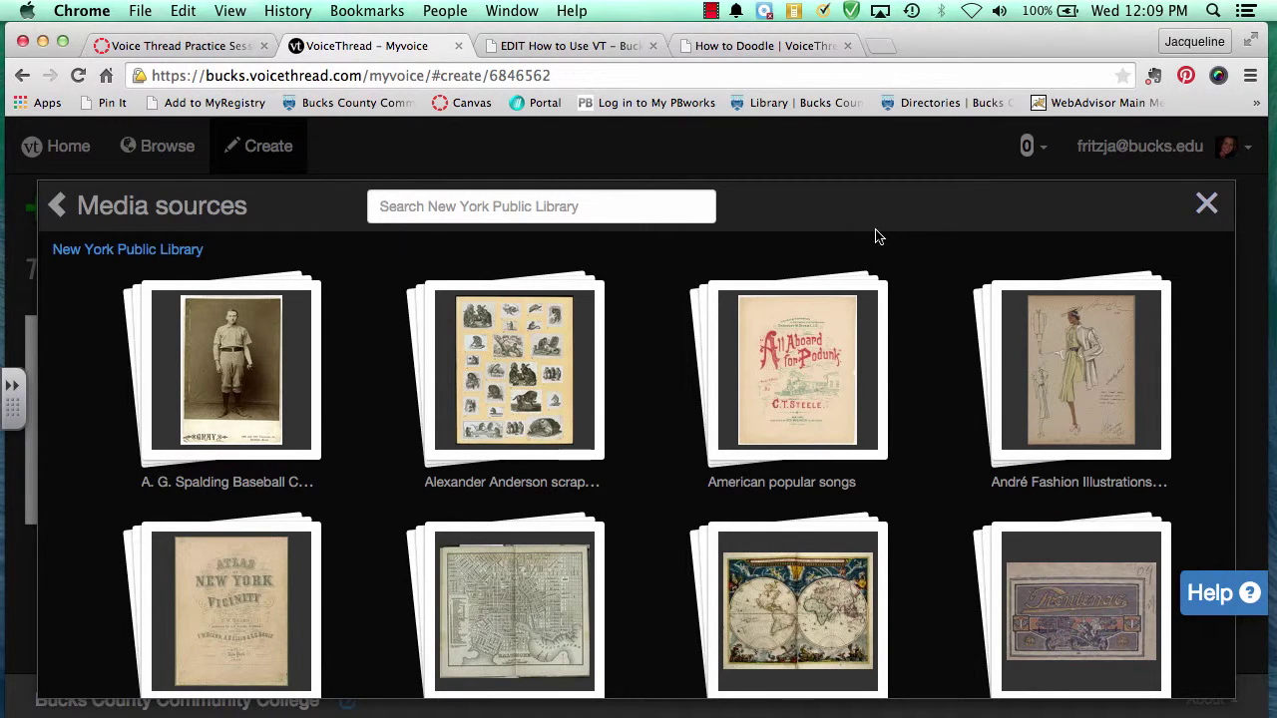
left_click(1208, 205)
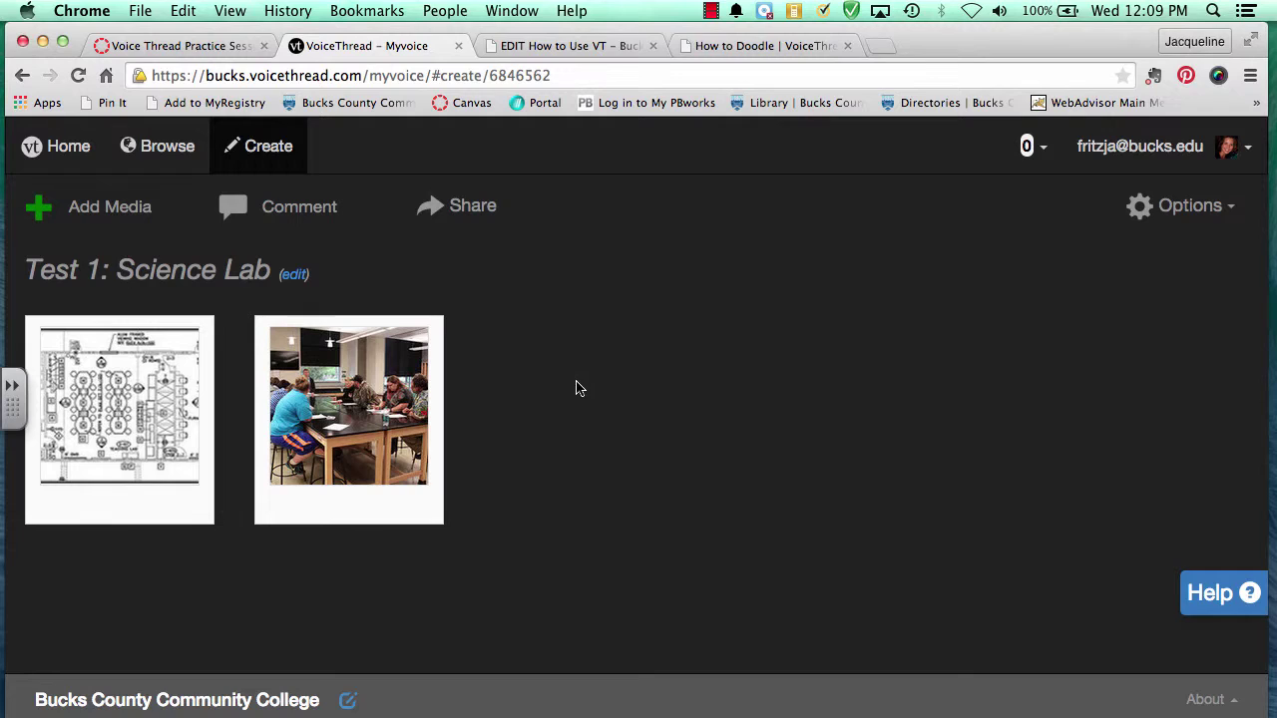
Upload the "PROJECT LIMITS" floor plan from the computer and reorder the slides to put it first and the original floor plan last.
left_click(126, 216)
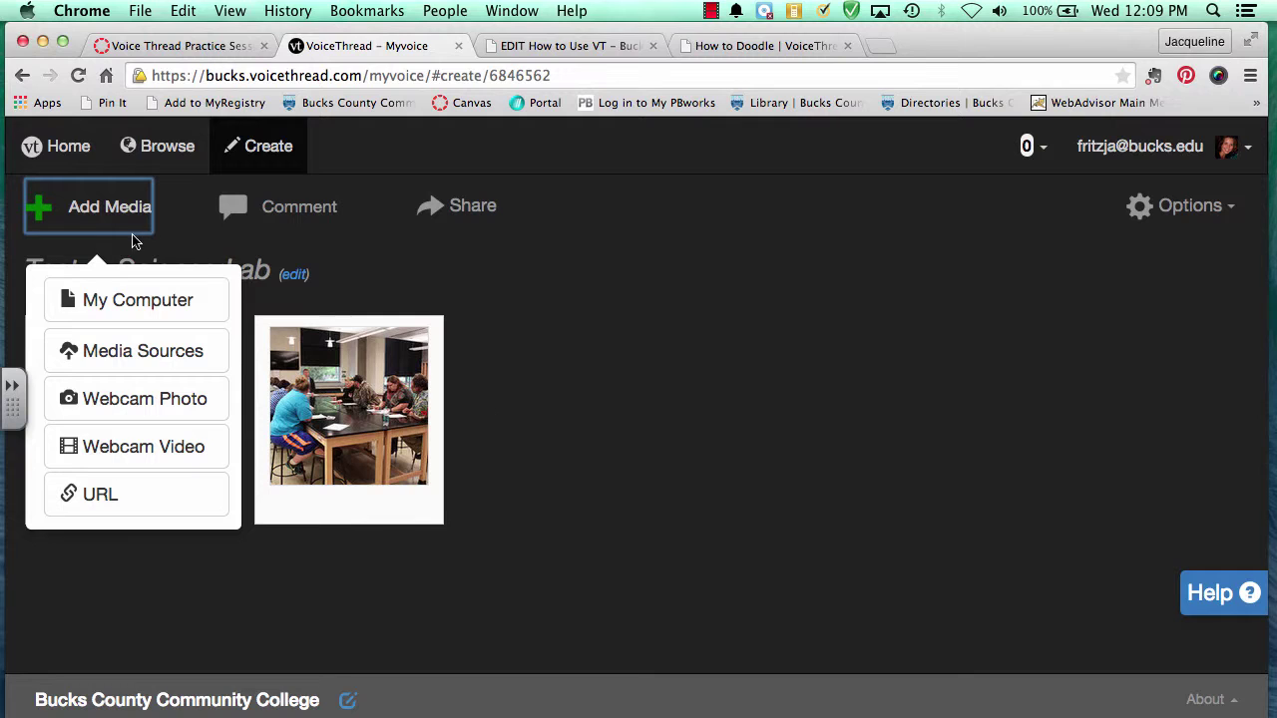
left_click(146, 317)
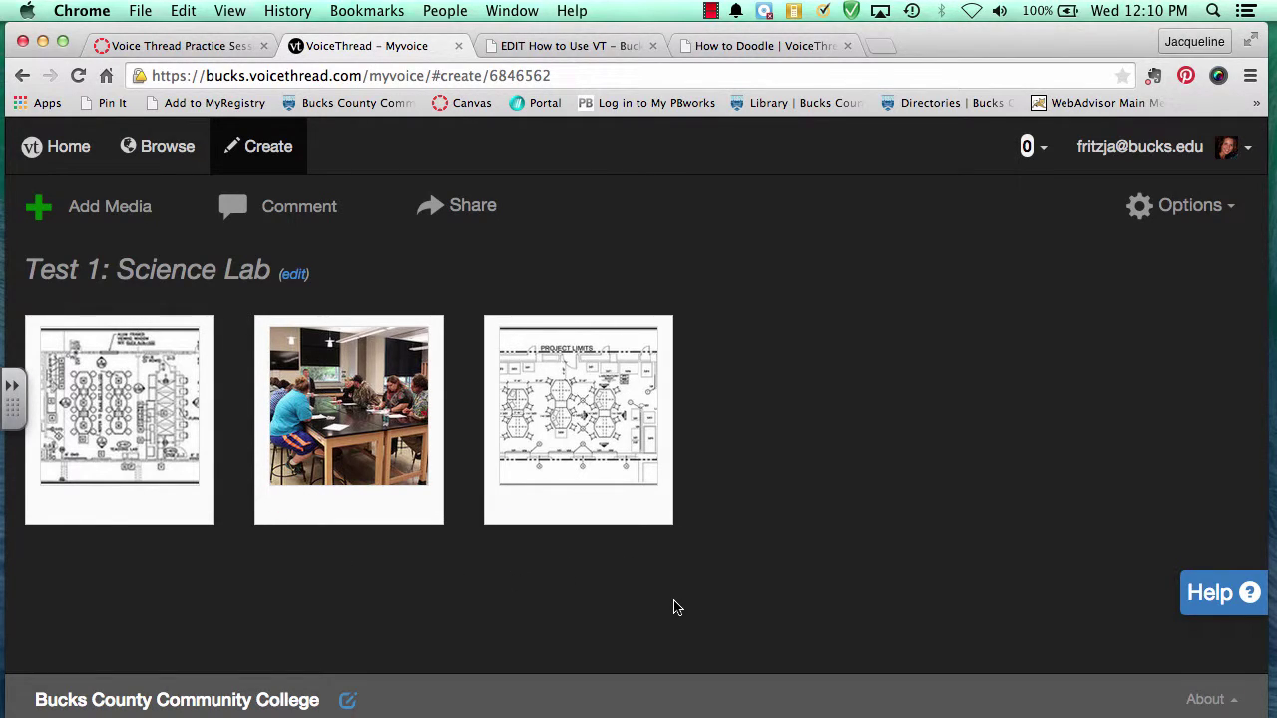
mouse_move(602, 389)
left_click_drag(598, 389, 369, 396)
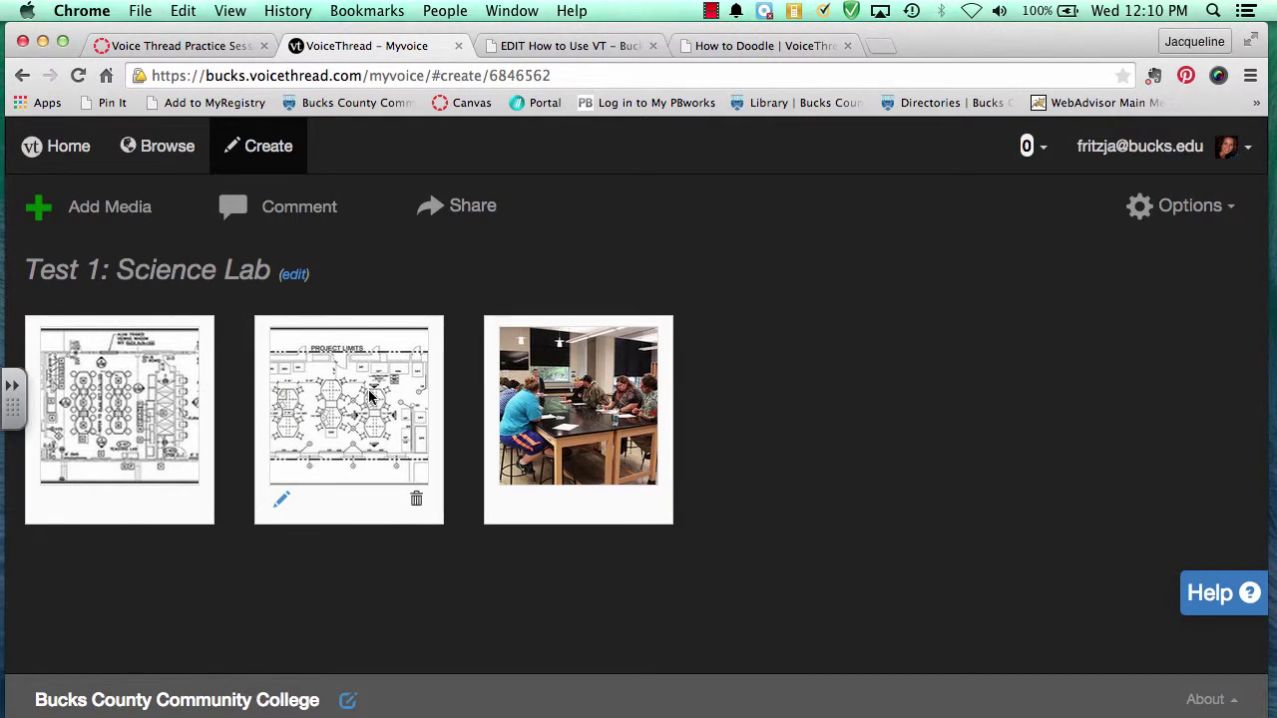
left_click_drag(159, 375, 605, 396)
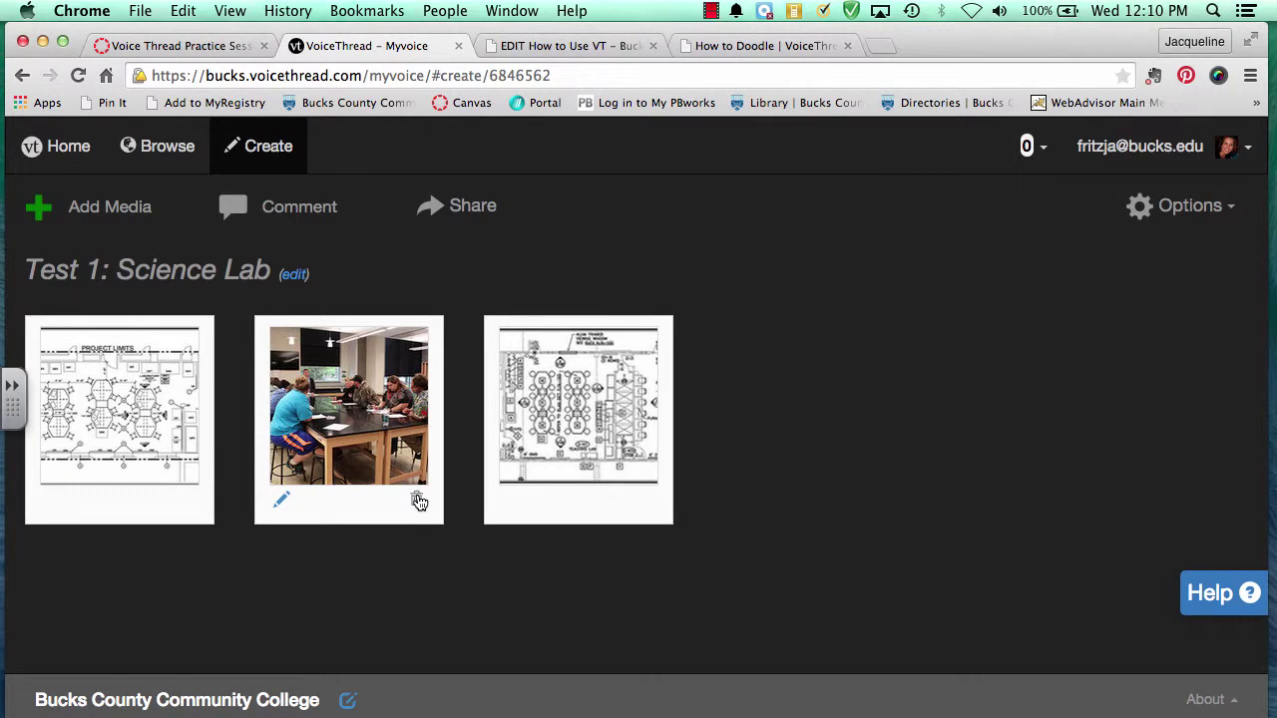
Title the student photo slide "Students at work!" without a link and save the page.
left_click(282, 504)
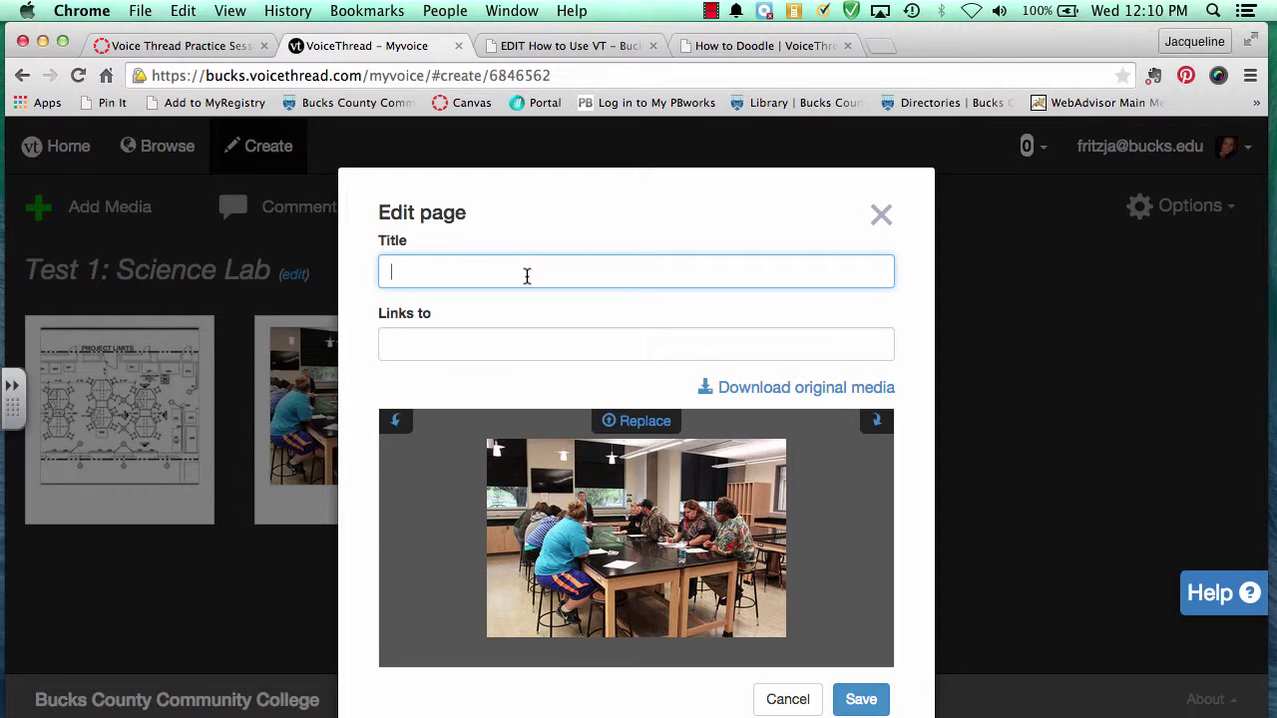
type("Students at work!")
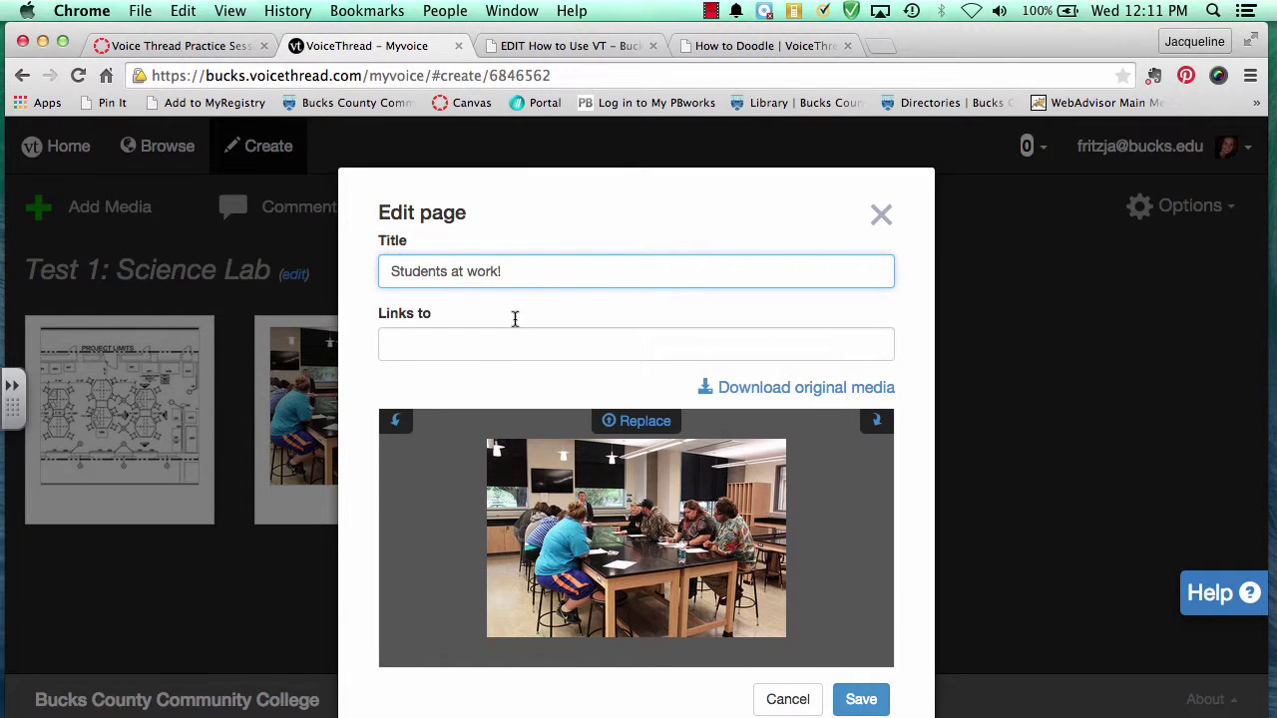
left_click(465, 347)
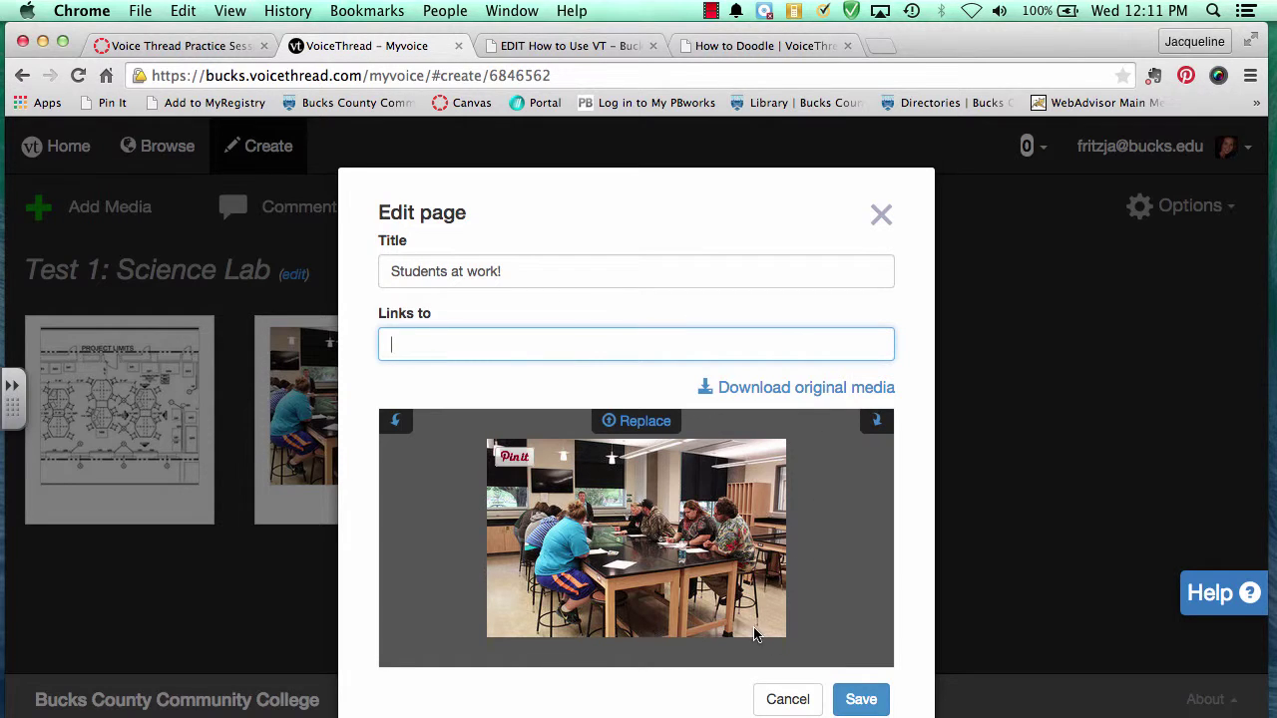
left_click(862, 701)
mouse_move(386, 429)
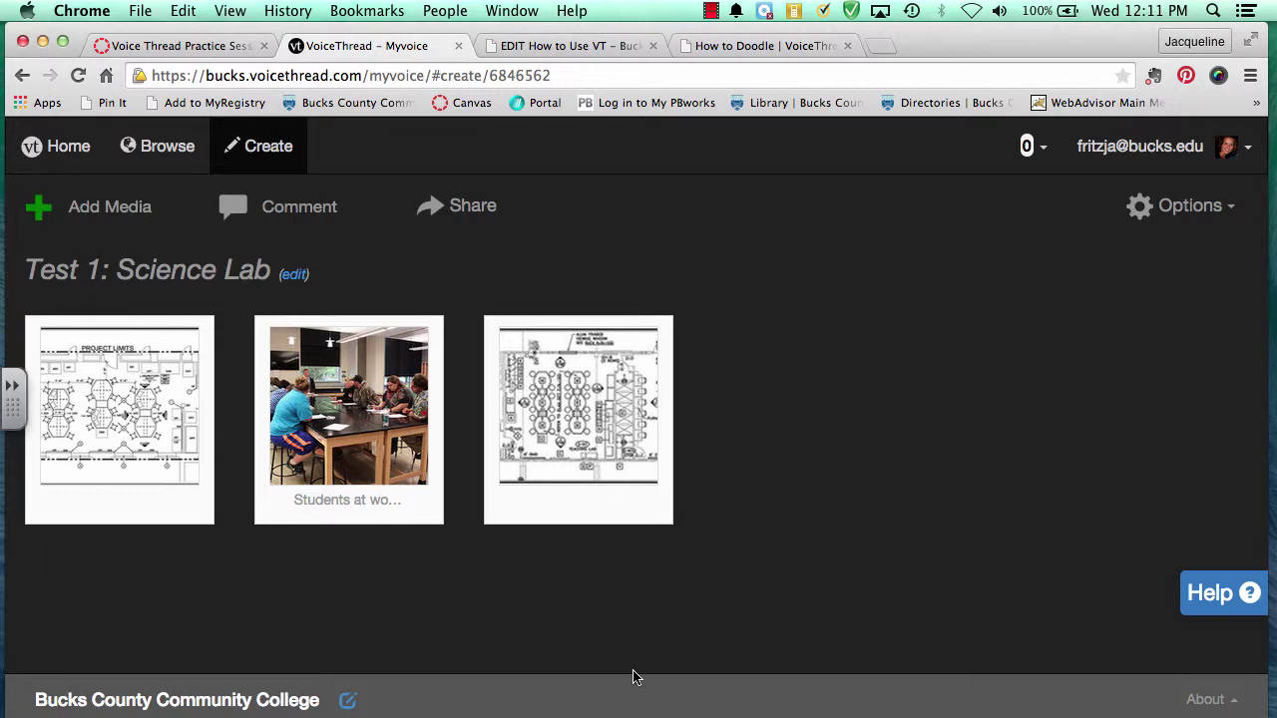
mouse_move(599, 507)
left_click(646, 502)
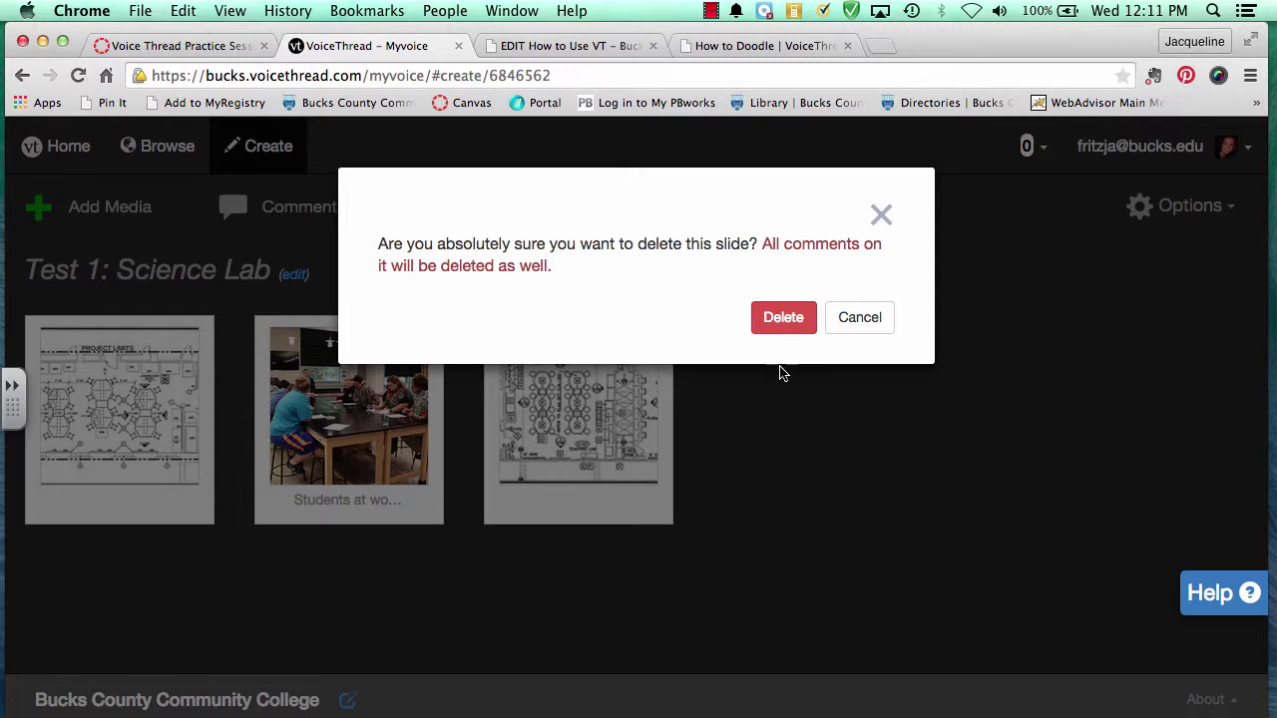
left_click(862, 319)
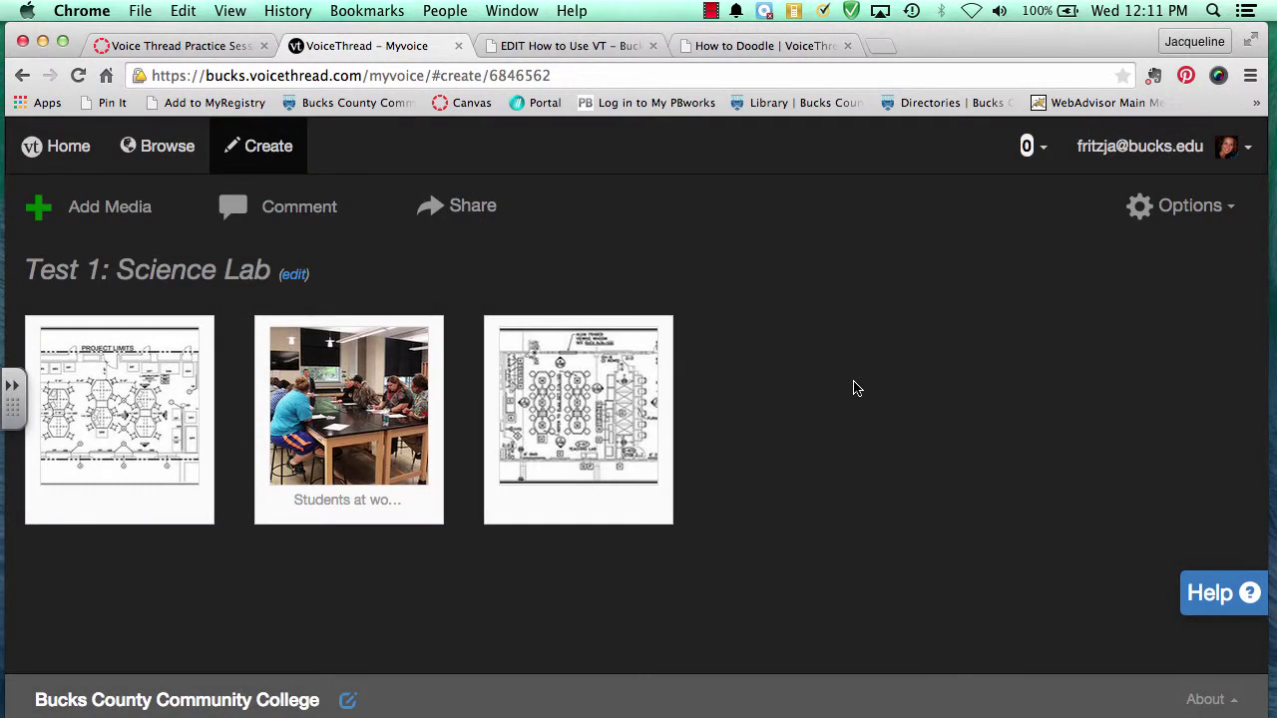